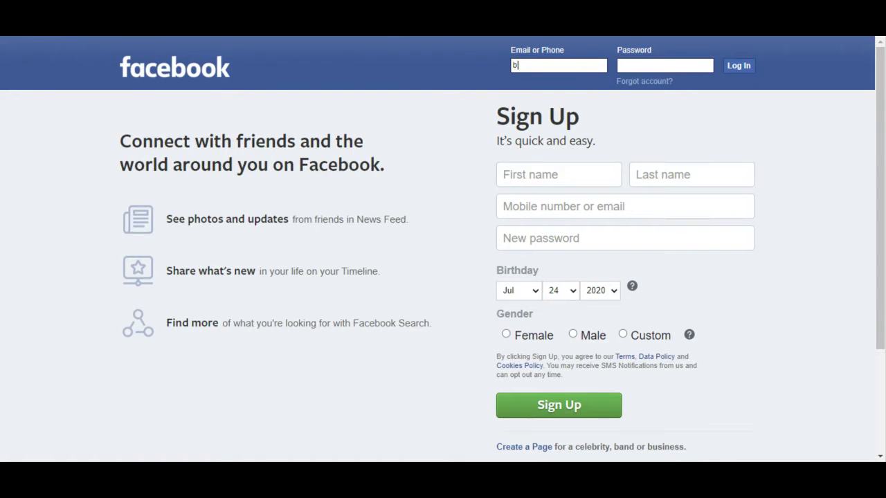
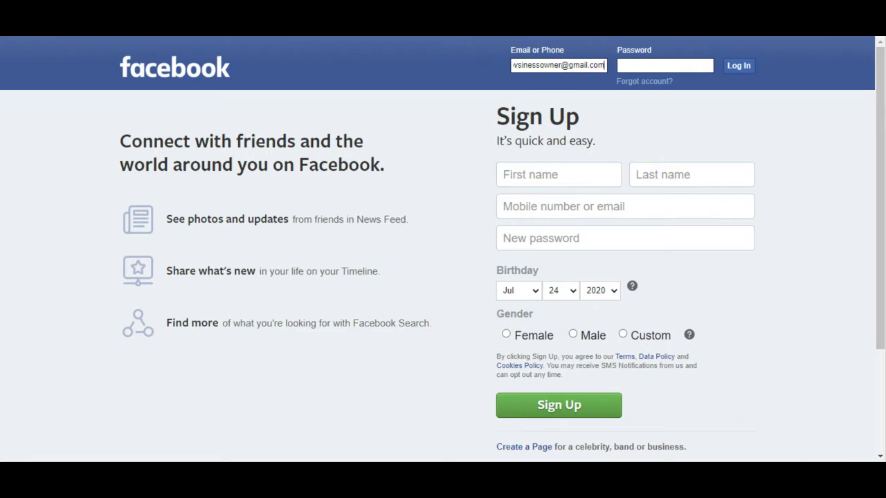
Log in with the account's e-mail address and password.
key(Tab)
text(••••••••••)
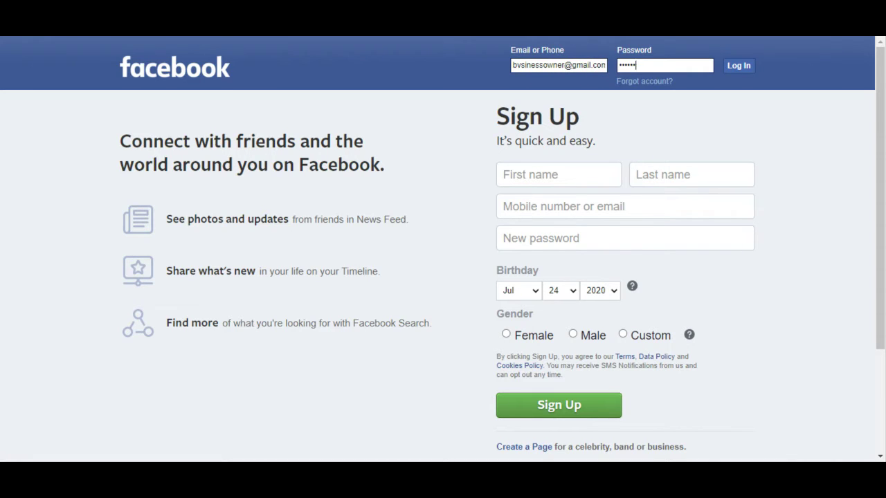
text(•)
key(Return)
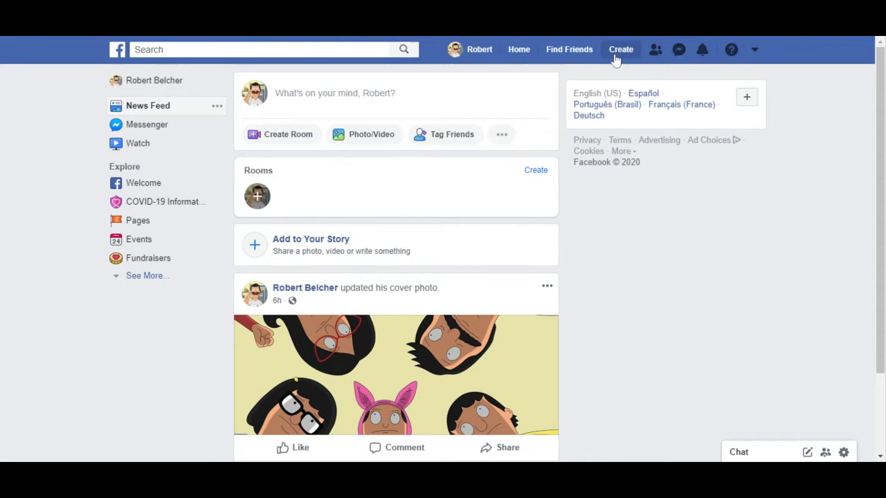
Begin a new Facebook Page from the Create menu.
click(615, 56)
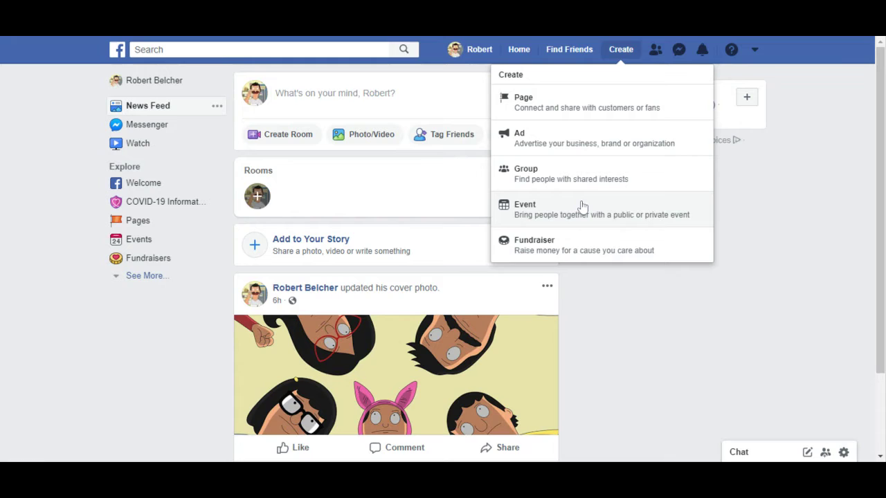
click(587, 108)
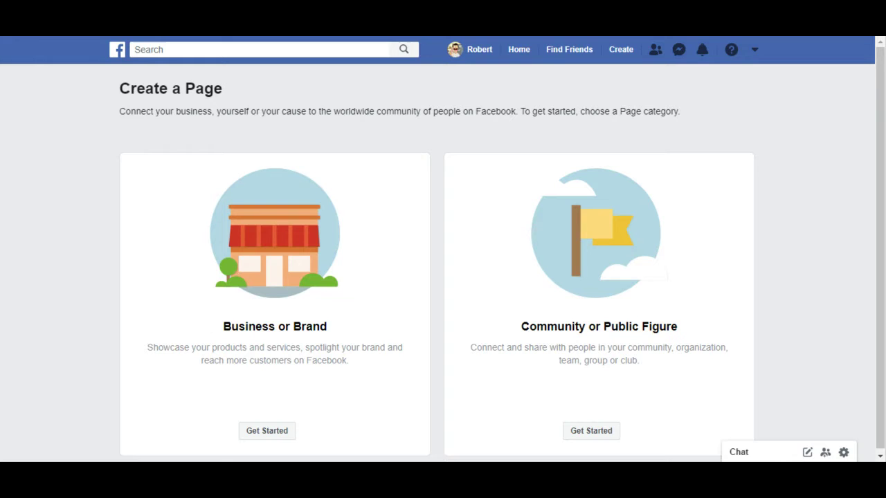
Choose the Business or Brand type and name the Page 'Bob's Burgers'.
click(265, 434)
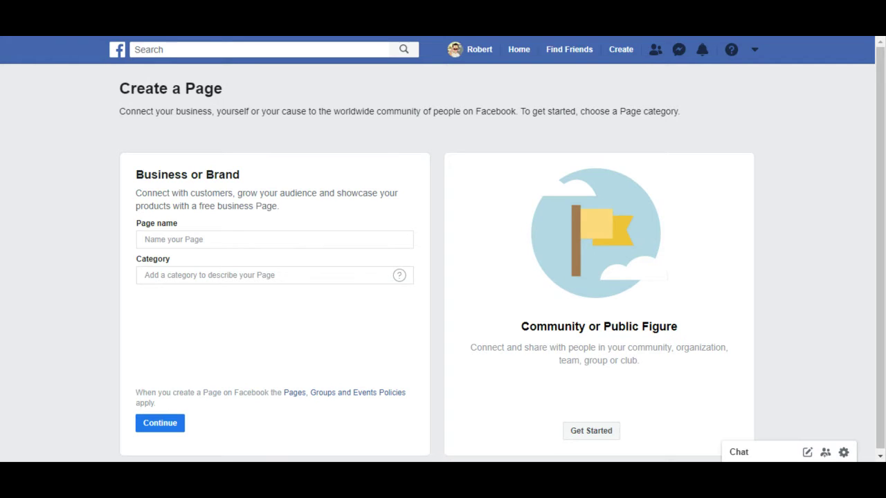
click(193, 243)
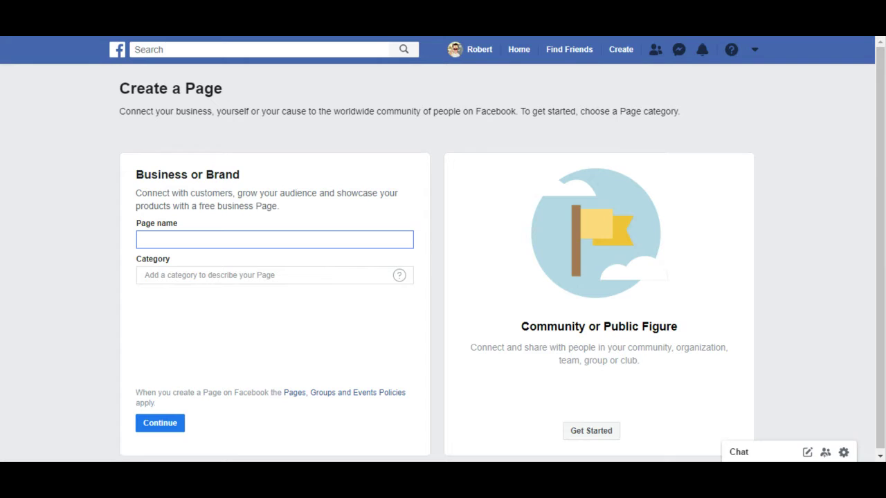
text(Bob's Burgers)
click(207, 275)
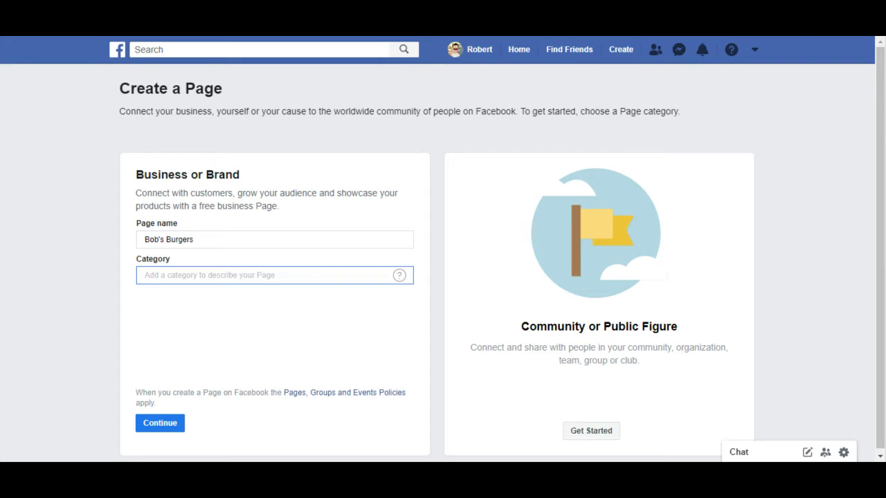
Search 'Resta' and set the Page category to Restaurant.
text(Resta)
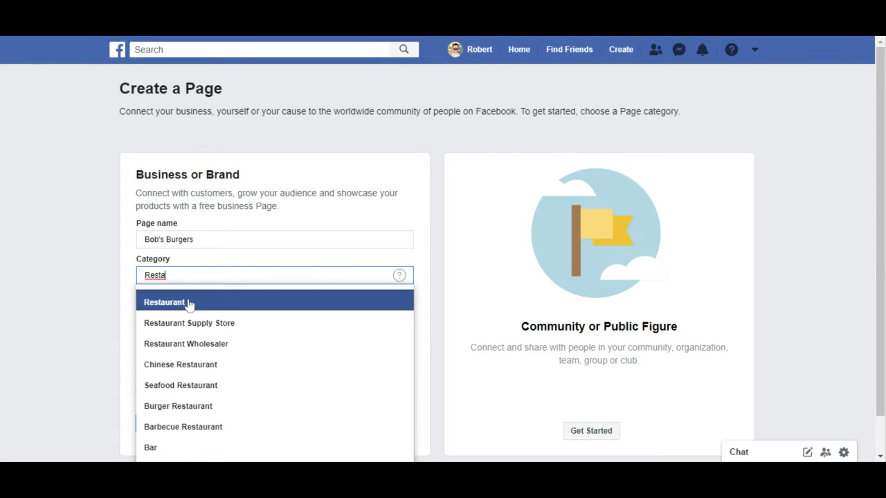
click(188, 307)
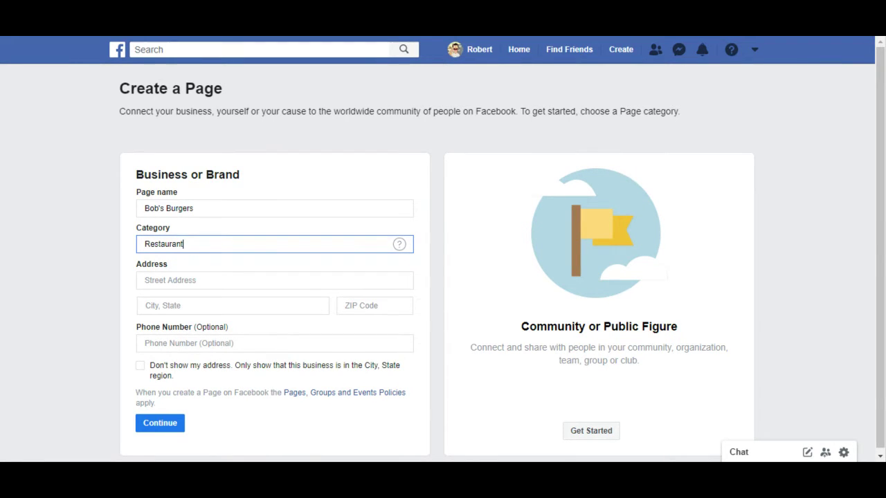
Fill in the restaurant's street address, city and state, and ZIP code.
click(274, 281)
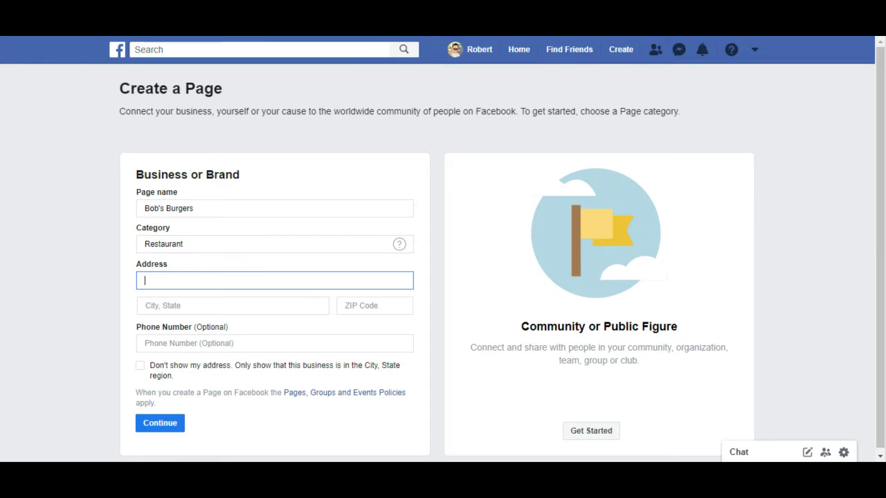
text(555 )
text(Adress)
key(BackSpace)
key(BackSpace)
key(BackSpace)
key(BackSpace)
text(D)
key(BackSpace)
text(dress Lane)
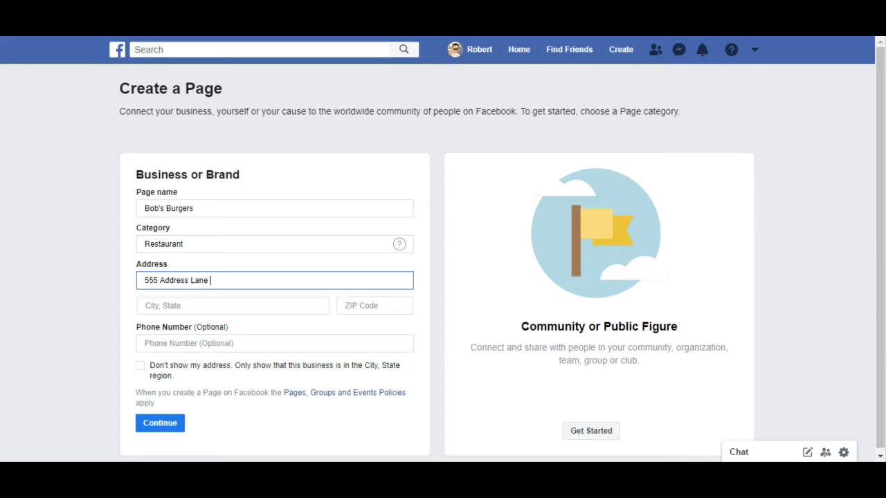
key(Tab)
text(Lyn)
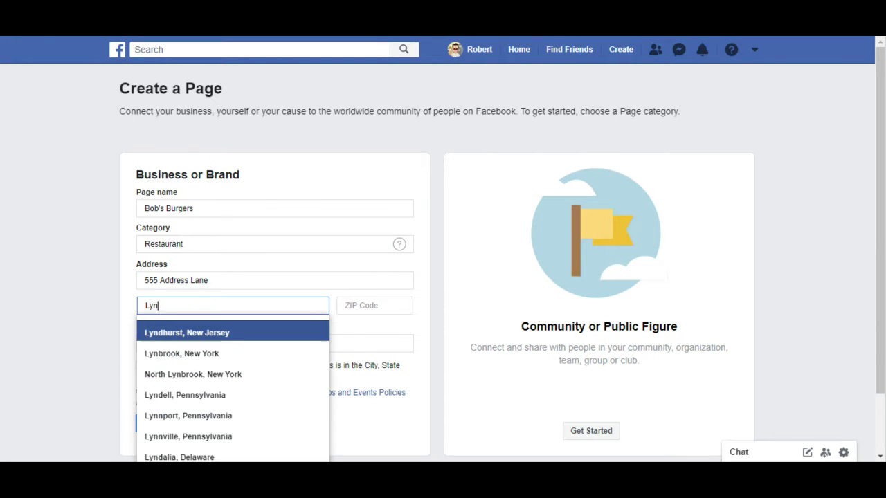
text(d)
key(Return)
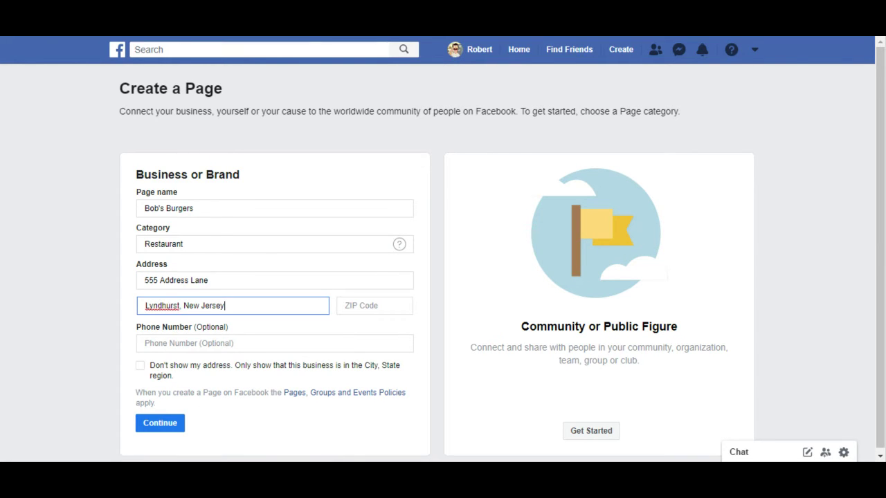
click(368, 315)
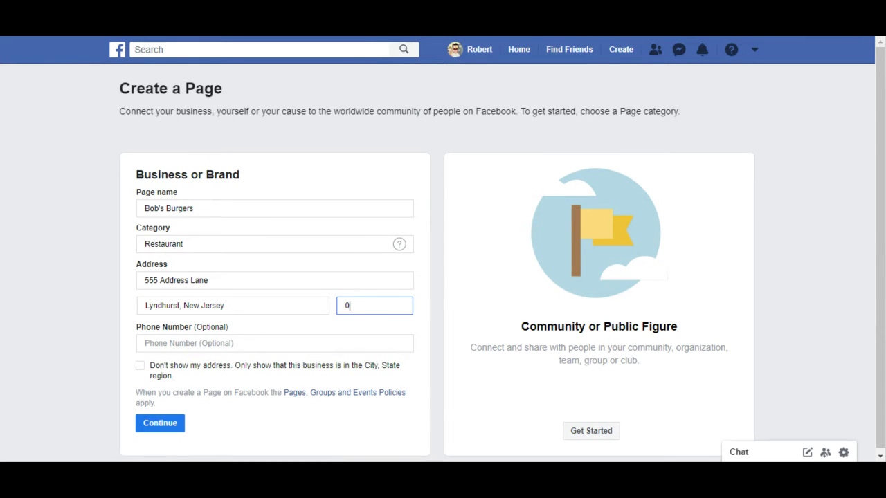
text(7071)
key(Tab)
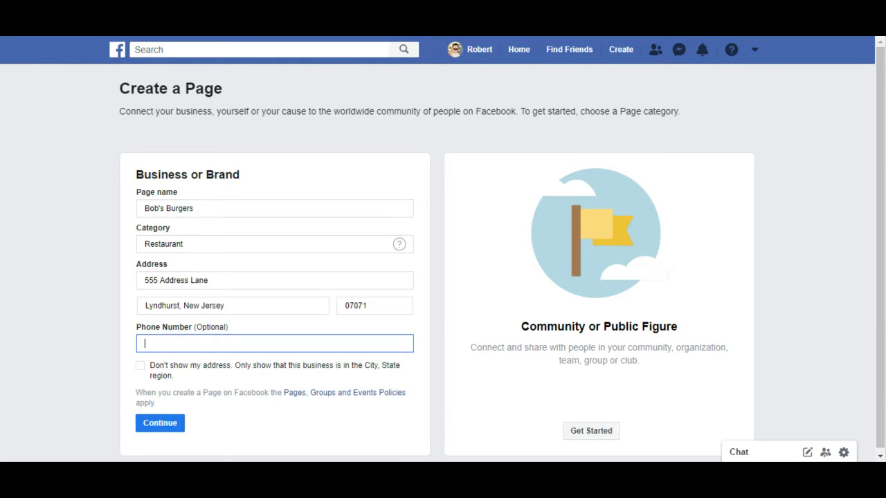
Submit the Bob's Burgers details to create the Page.
click(165, 425)
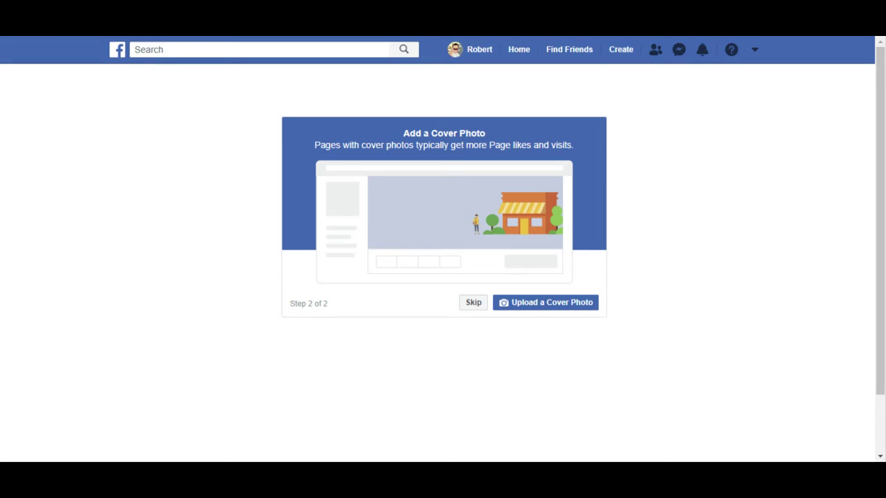
Proceed with the Upload a Cover Photo step to finish the Page setup.
click(546, 310)
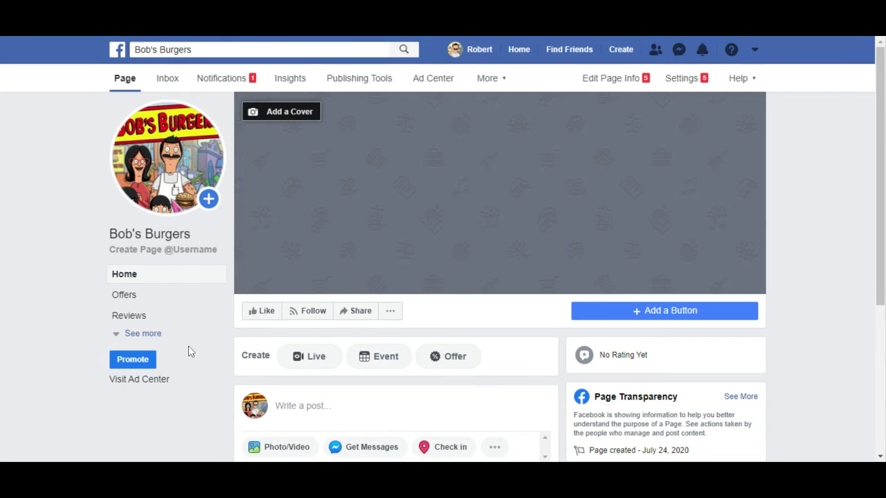
In the Page settings, switch Page Visibility to unpublished.
mouse_move(167, 165)
click(703, 85)
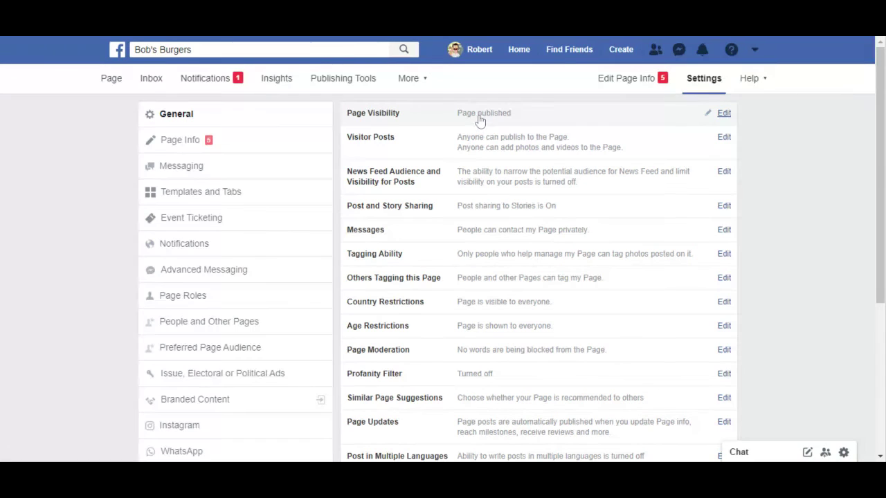
click(725, 118)
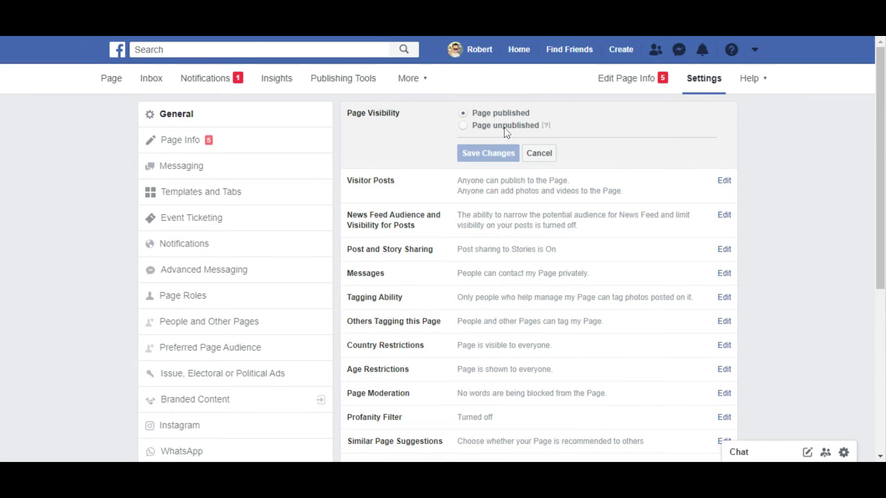
click(464, 126)
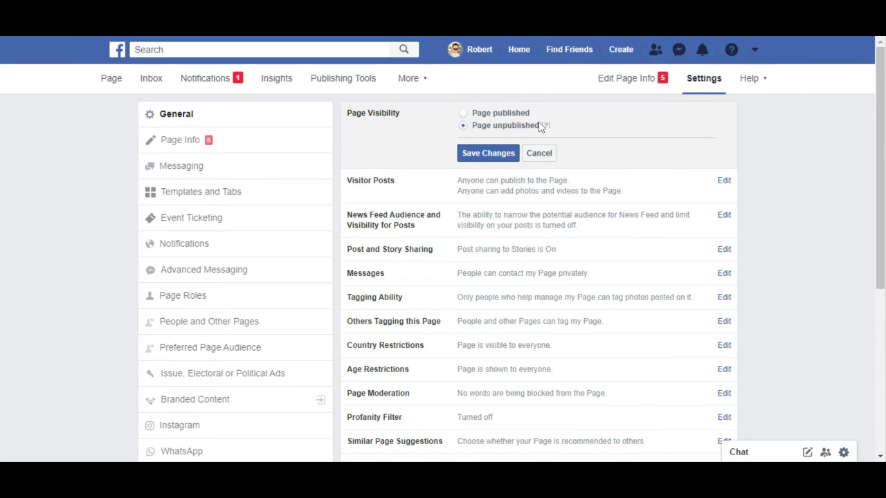
mouse_move(546, 127)
Save the change, keep 'The Page isn't finished yet' as the reason, and confirm unpublishing.
click(480, 159)
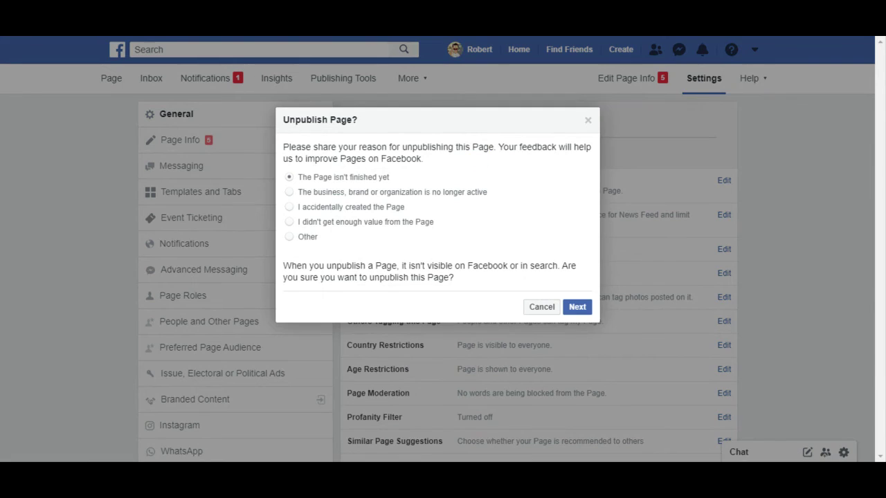
click(585, 310)
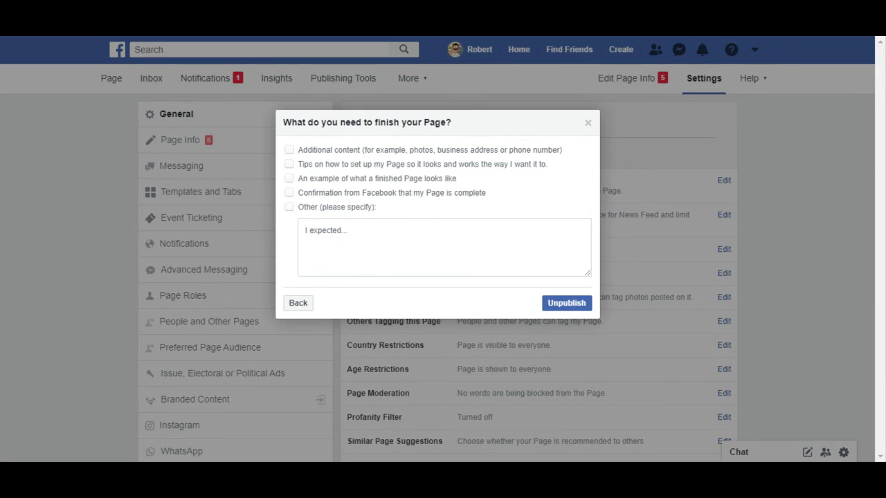
click(565, 310)
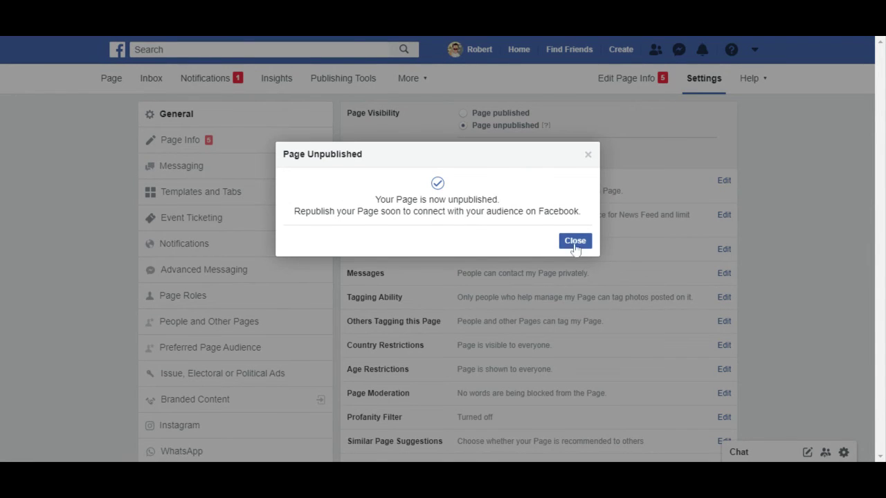
click(564, 248)
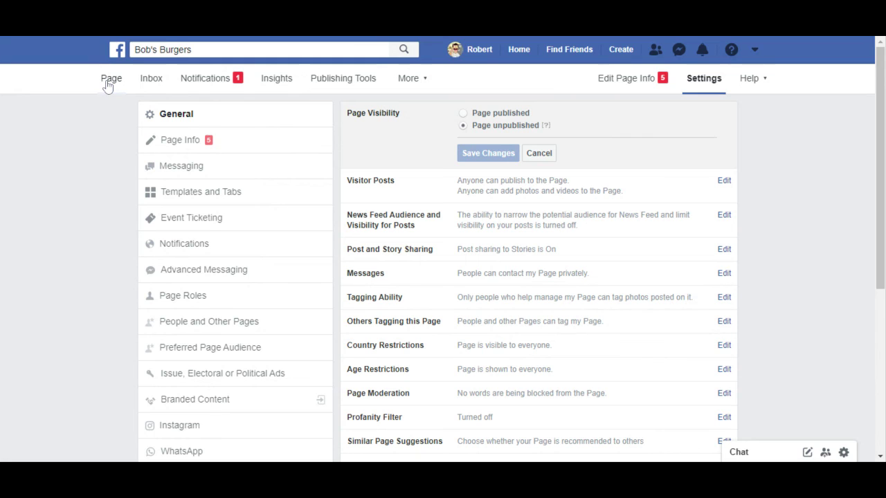
Return to the Bob's Burgers Page and review its unpublished Page Preview.
click(107, 81)
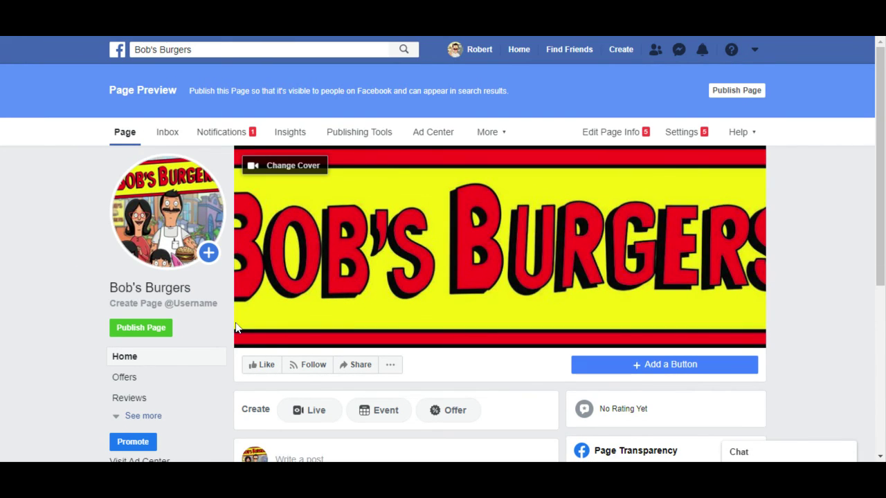
scroll(236, 328, down, 2)
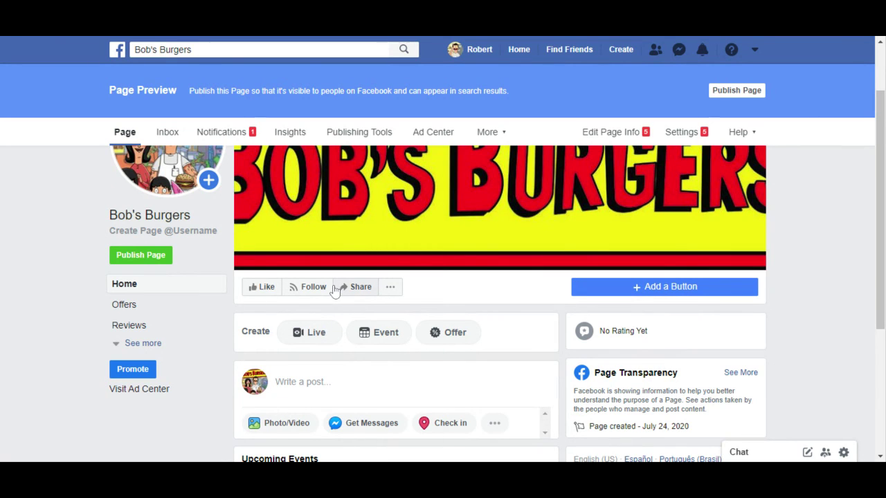
scroll(334, 291, up, 2)
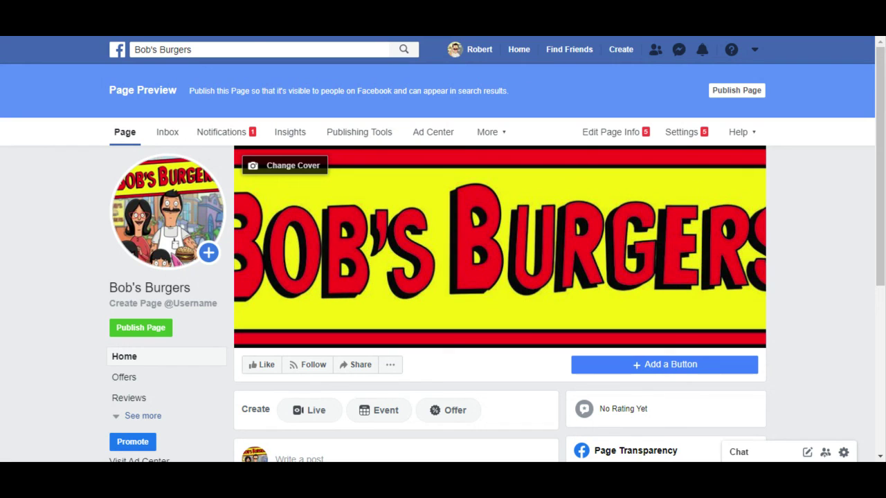
scroll(484, 242, down, 1)
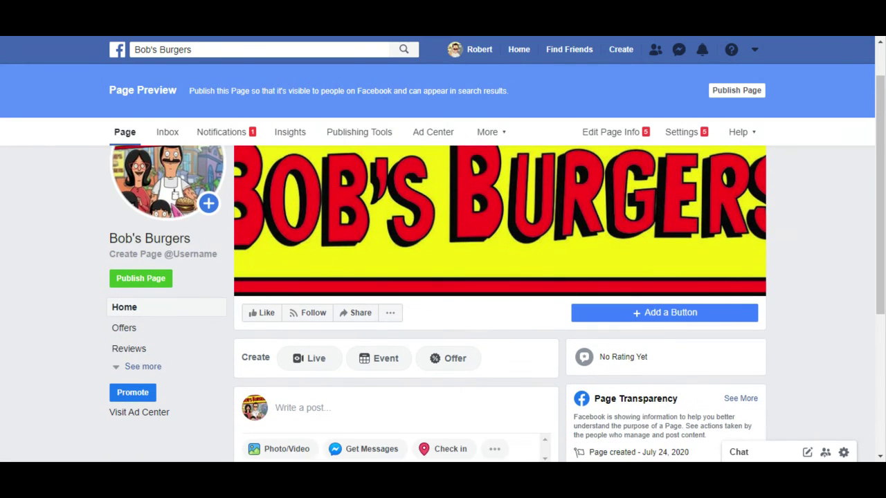